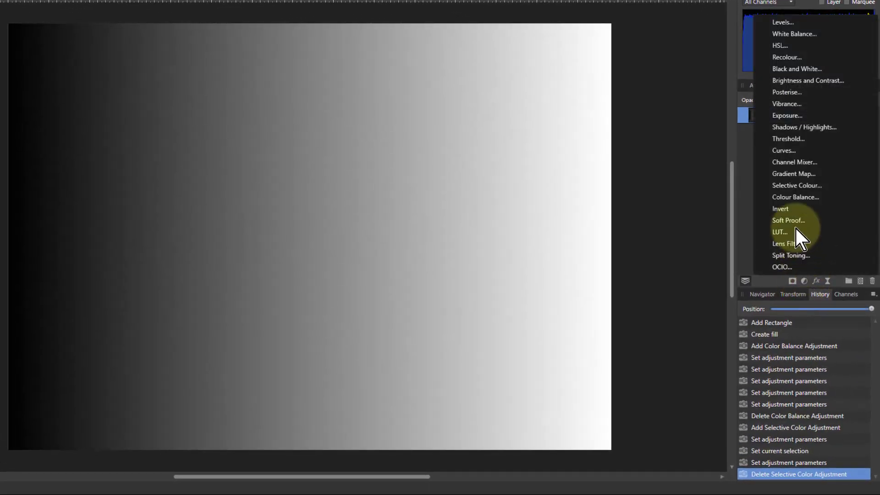
- Add a Selective Color adjustment to the gradient and target the Whites range
click(793, 185)
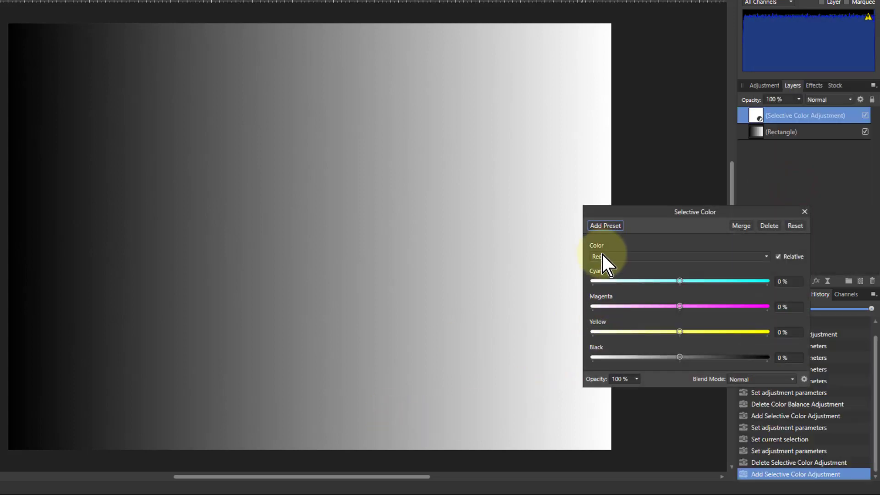
click(603, 257)
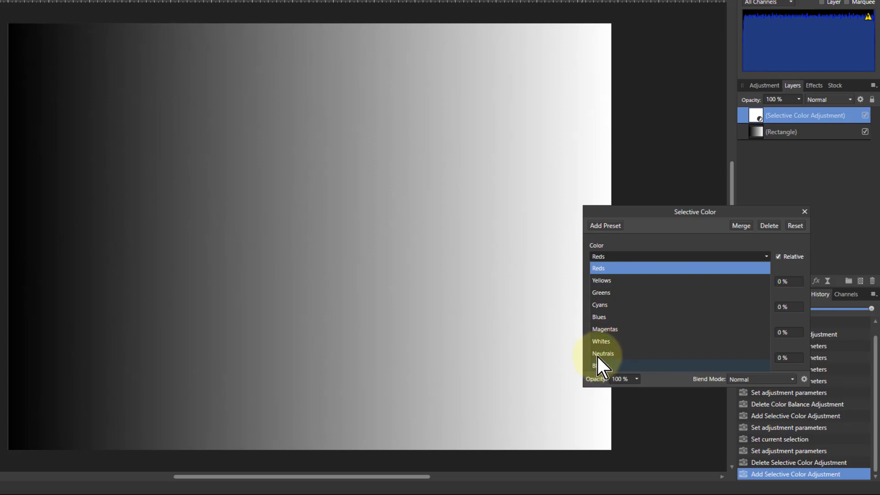
click(599, 341)
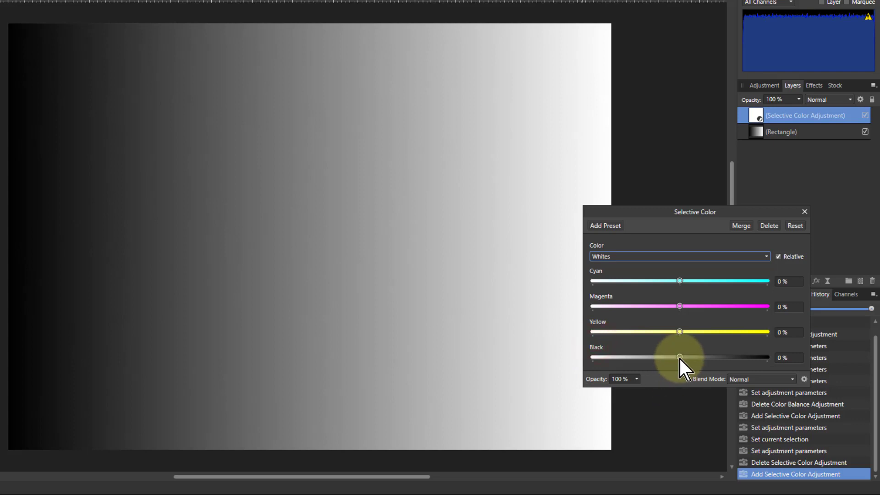
- Try darker and lighter whites with the Black slider, enable Relative, and reset Black to 0%
mouse_move(679, 357)
mouse_down()
mouse_move(643, 359)
mouse_move(761, 358)
mouse_move(523, 357)
mouse_move(679, 370)
mouse_up()
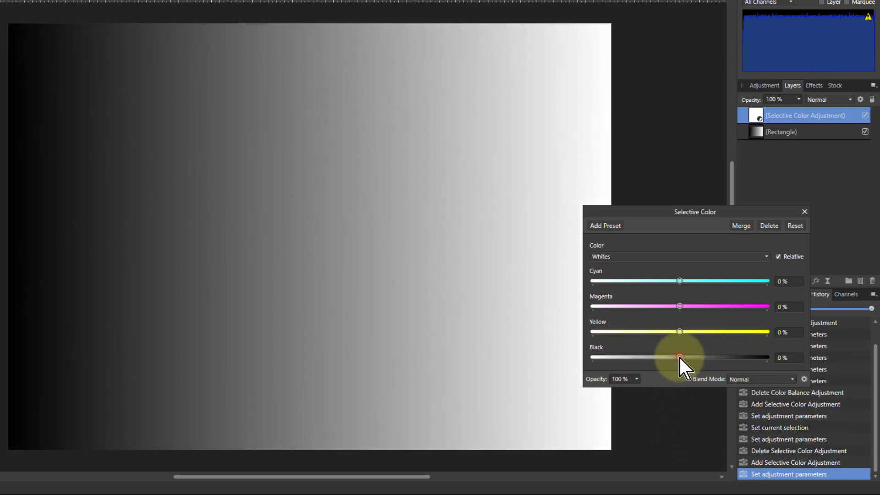
drag(678, 356, 567, 360)
click(780, 257)
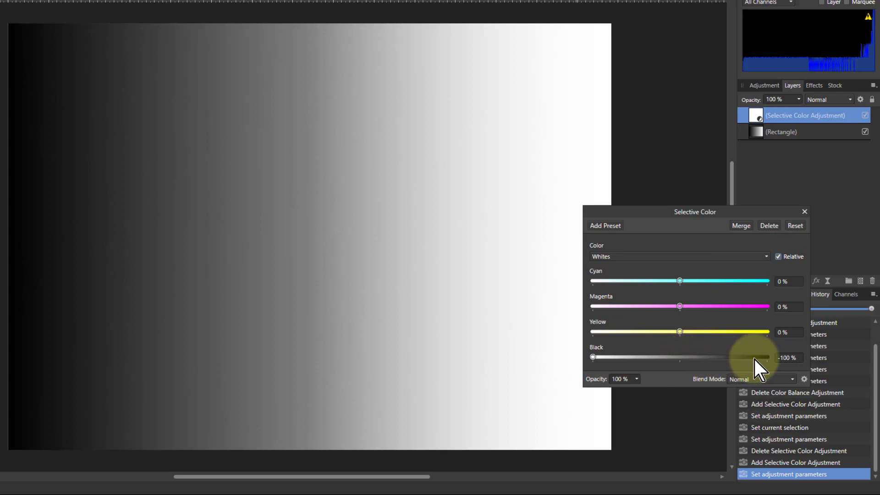
double_click(593, 358)
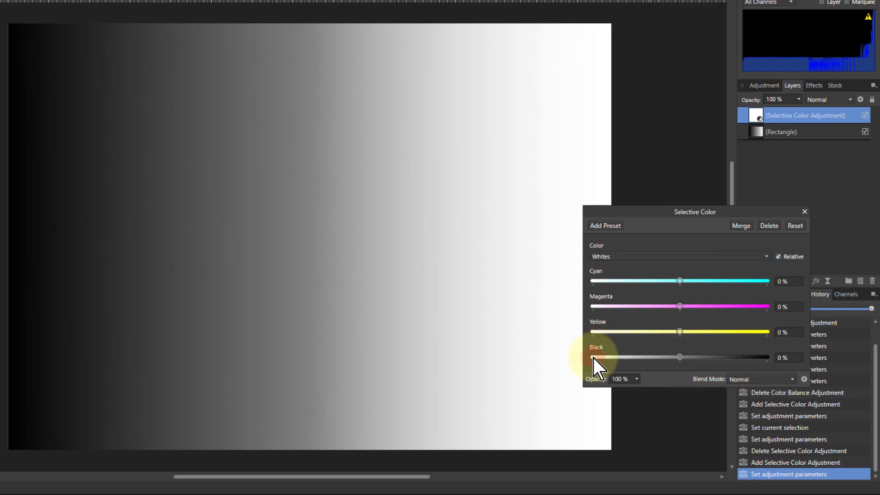
- Switch the range to Blacks, try Black at -100% and 100%, then reset it to 0%
click(670, 255)
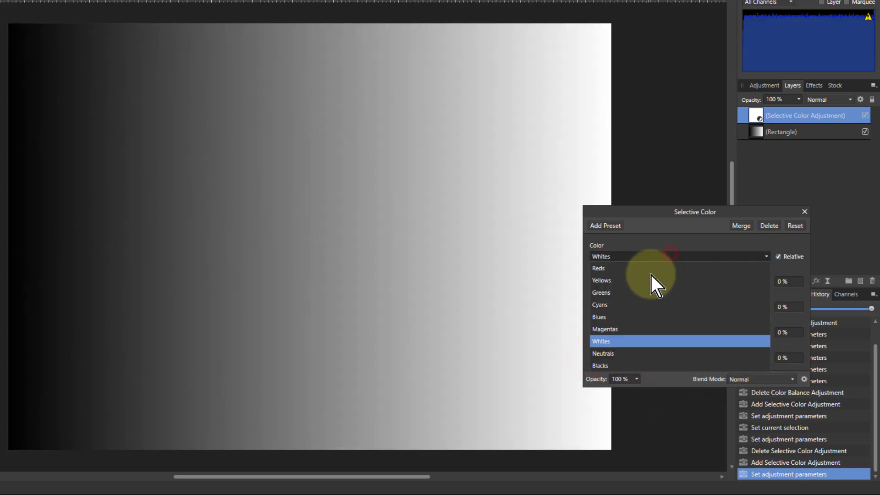
click(628, 366)
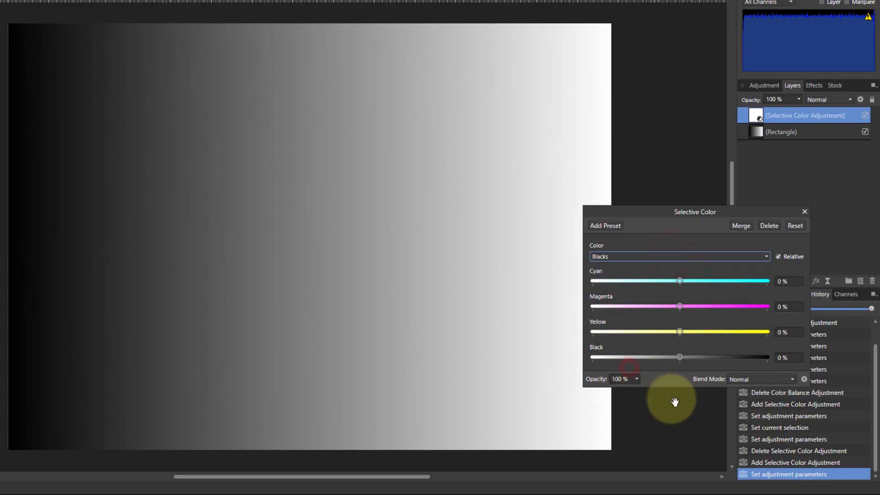
click(679, 357)
drag(678, 359, 588, 365)
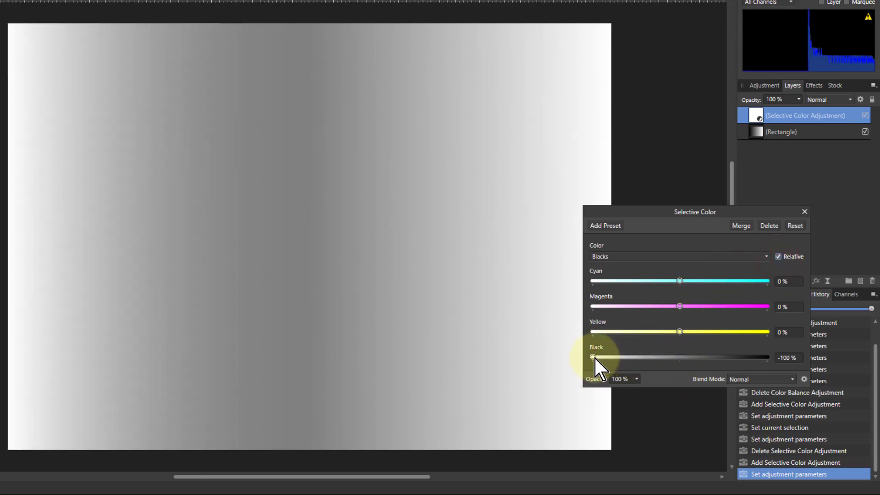
drag(594, 357, 816, 367)
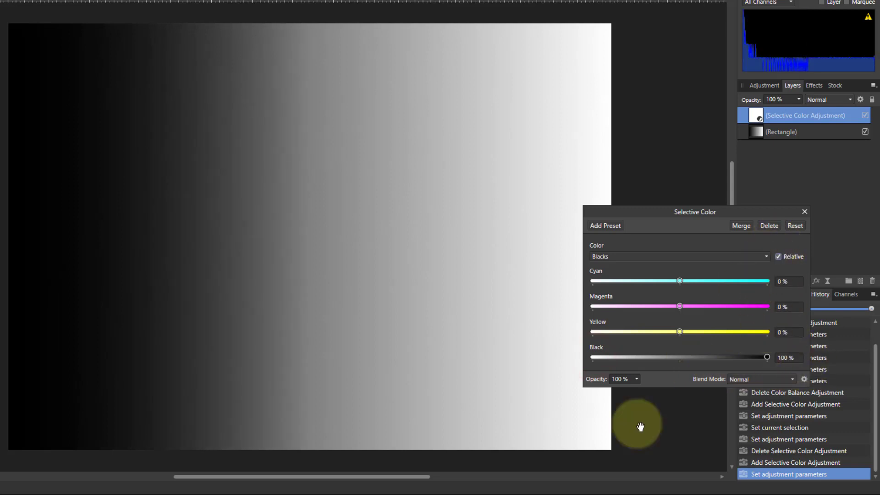
double_click(768, 358)
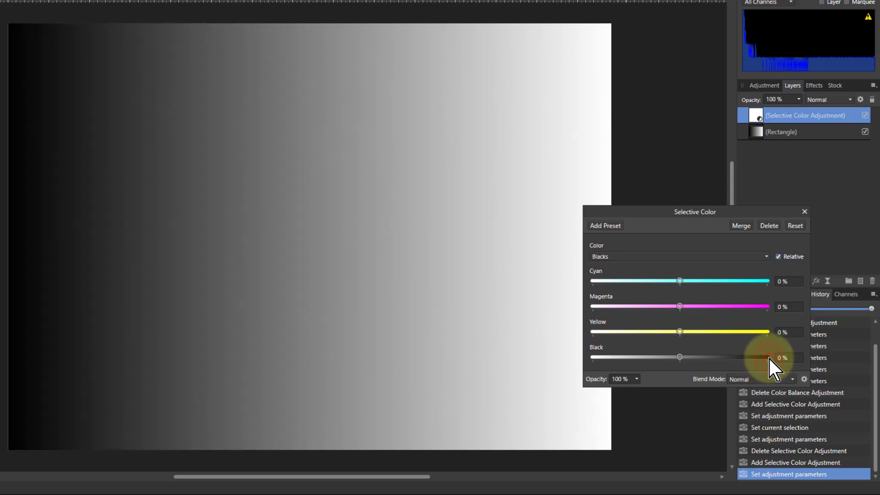
- Test lightening the Neutrals, return their Black to 0%, and switch to before1.jpg
click(678, 259)
click(634, 352)
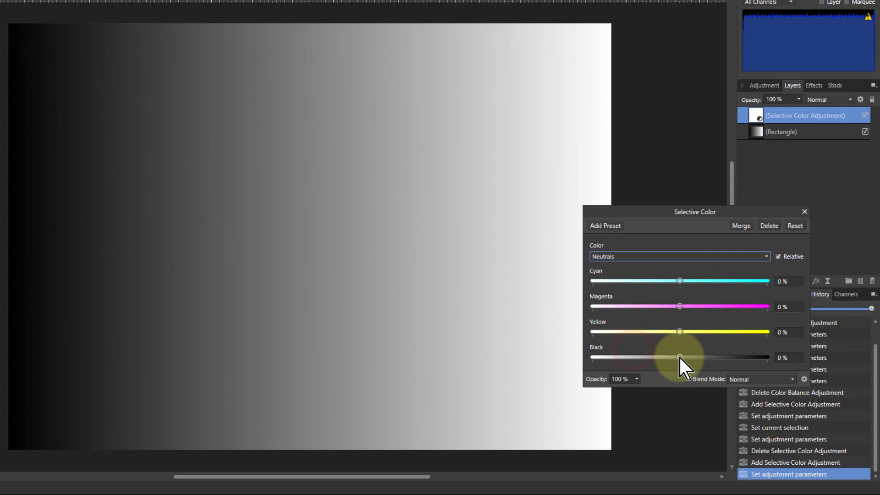
drag(679, 357, 597, 372)
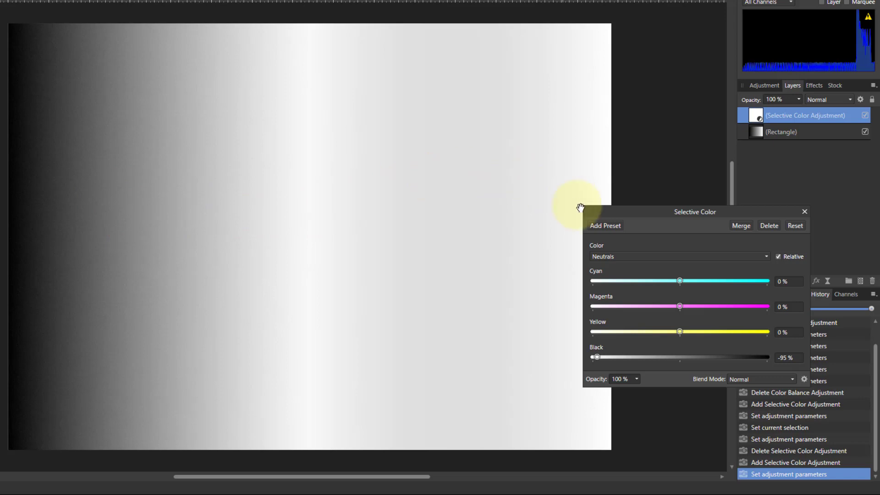
drag(598, 359, 681, 362)
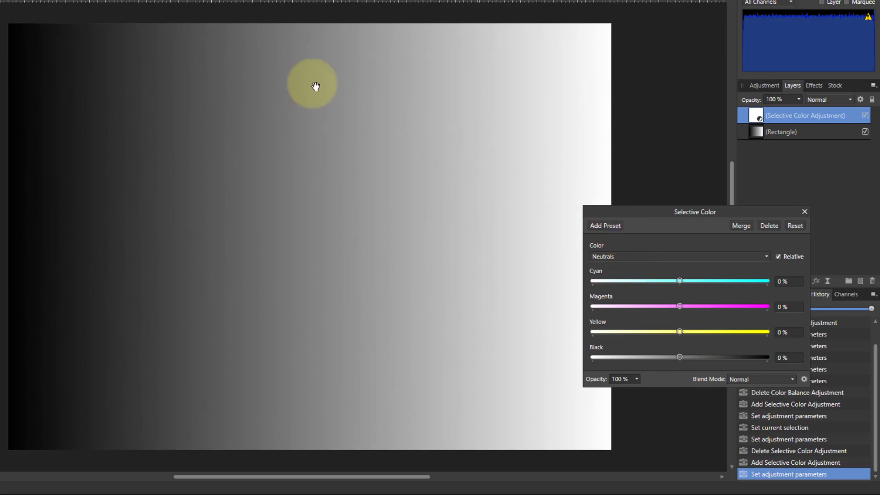
click(251, 0)
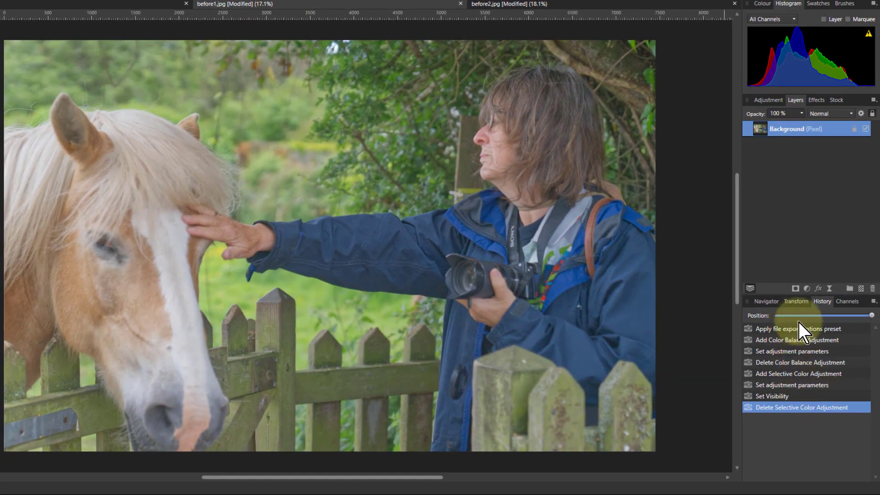
- Add a Selective Color adjustment to the horse photo with Blacks' Black at 100%
click(807, 289)
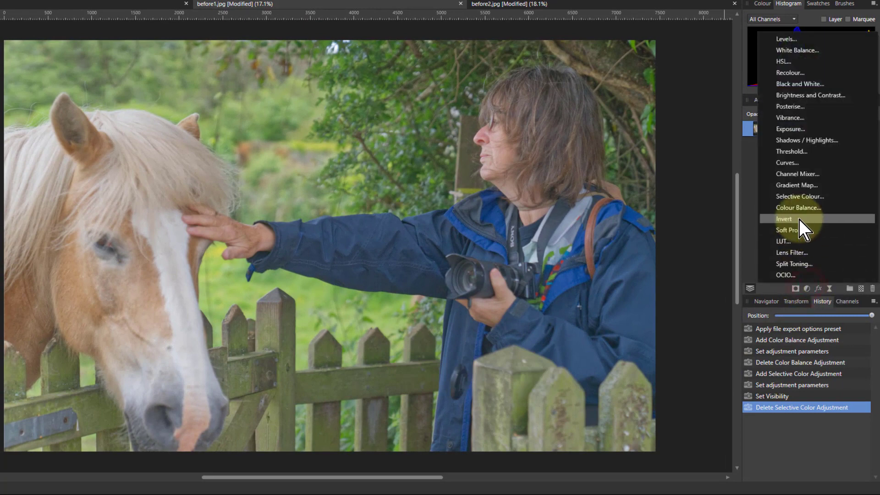
click(786, 197)
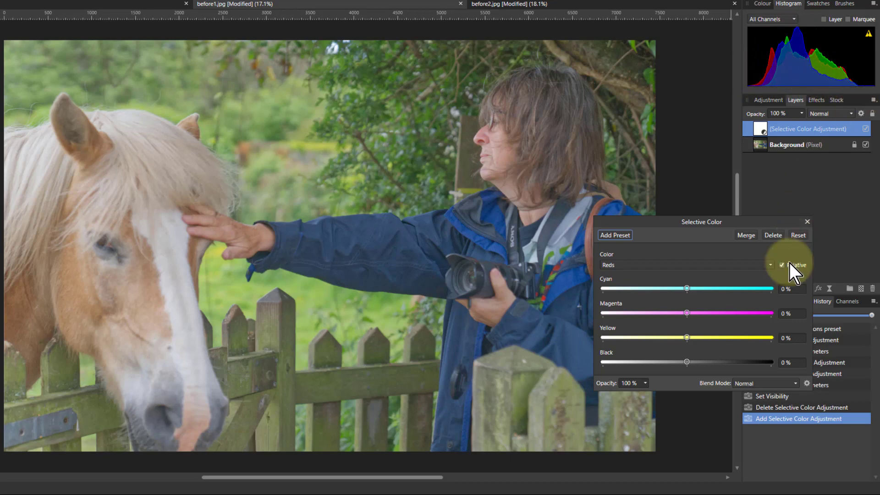
click(673, 266)
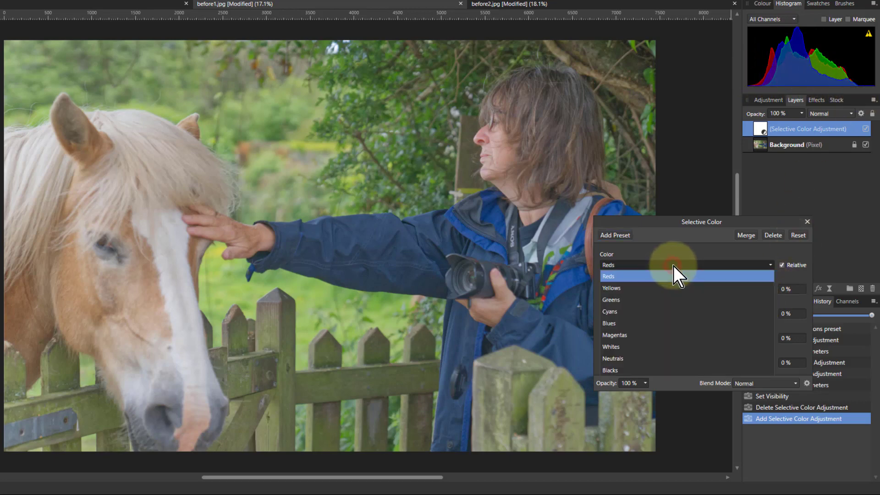
click(662, 370)
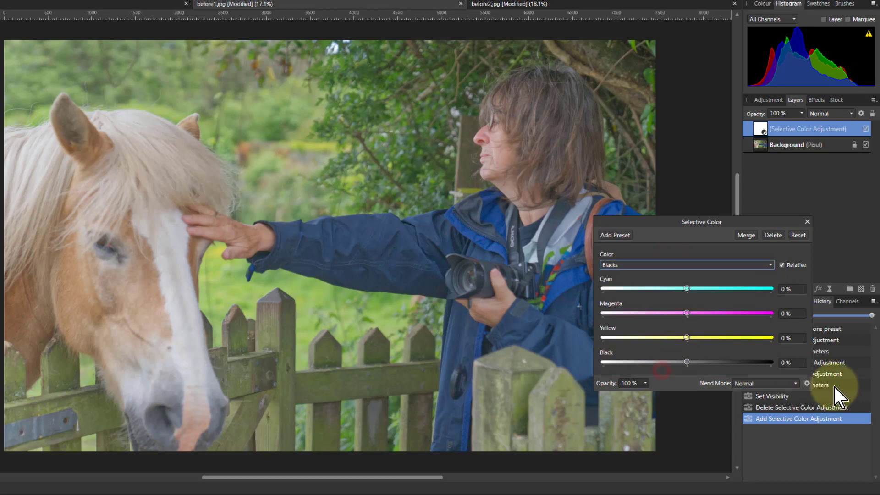
click(688, 365)
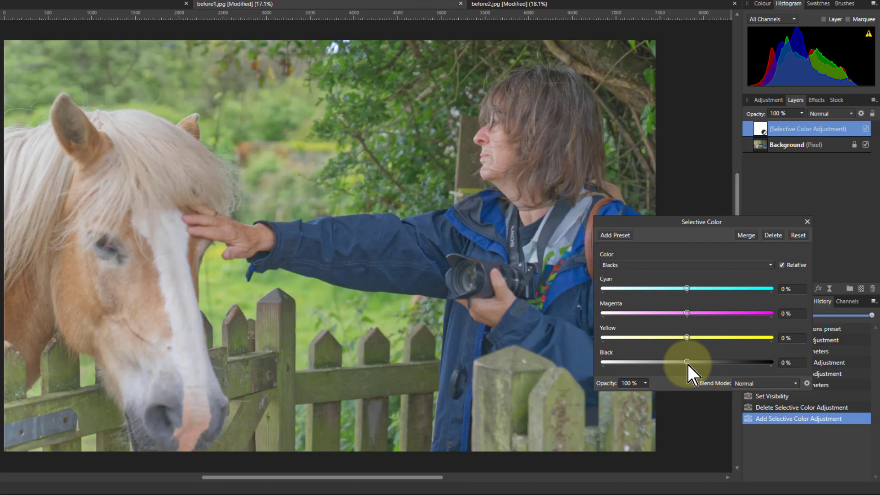
drag(687, 365, 752, 362)
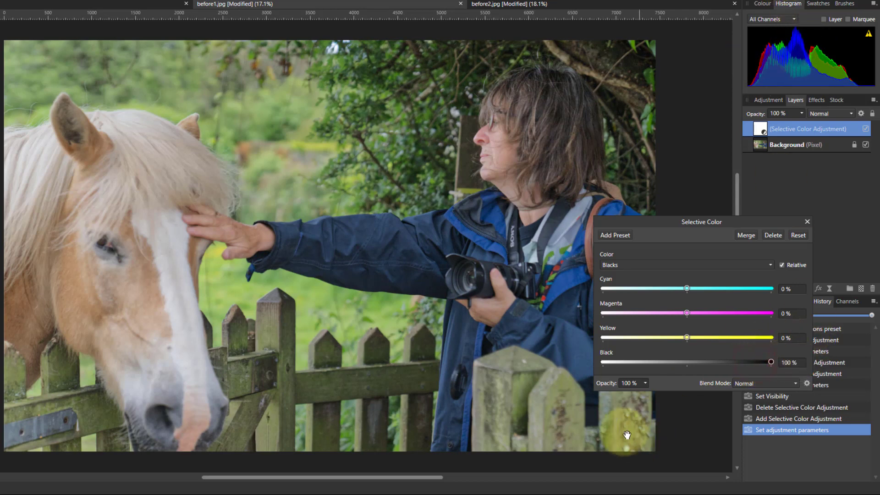
- Hide and show the adjustment to compare with the original, then toggle Relative mode
click(866, 128)
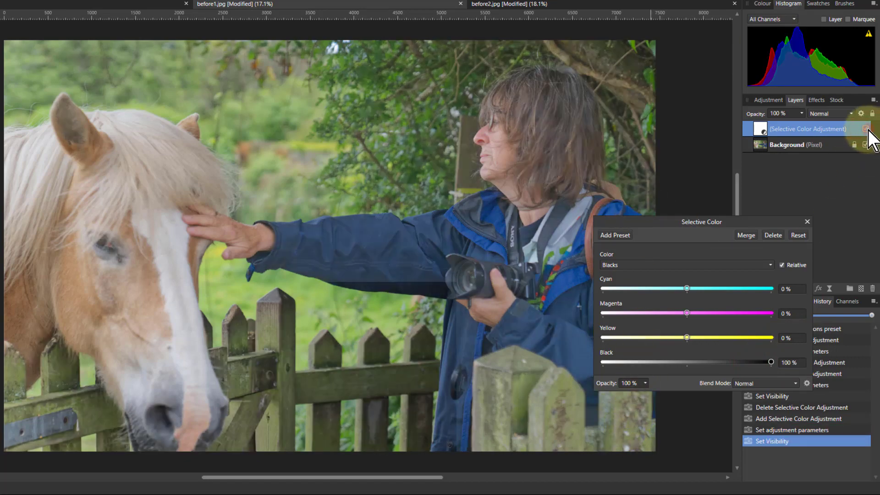
click(865, 129)
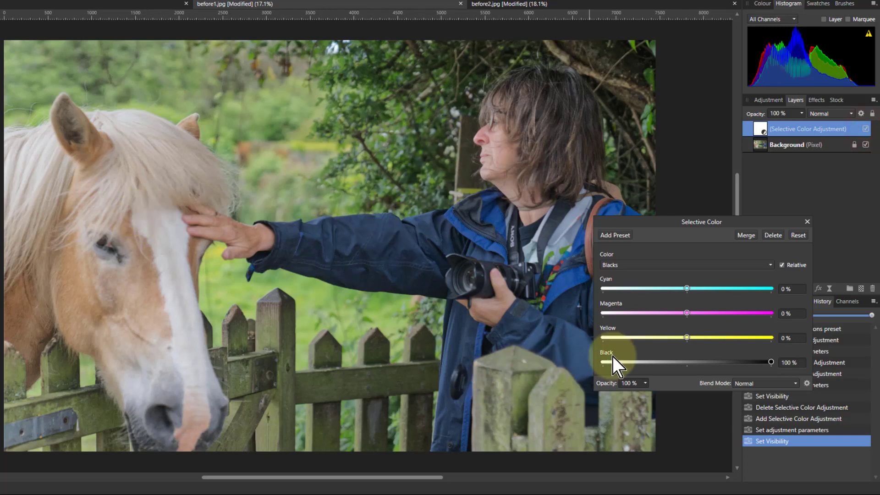
click(781, 265)
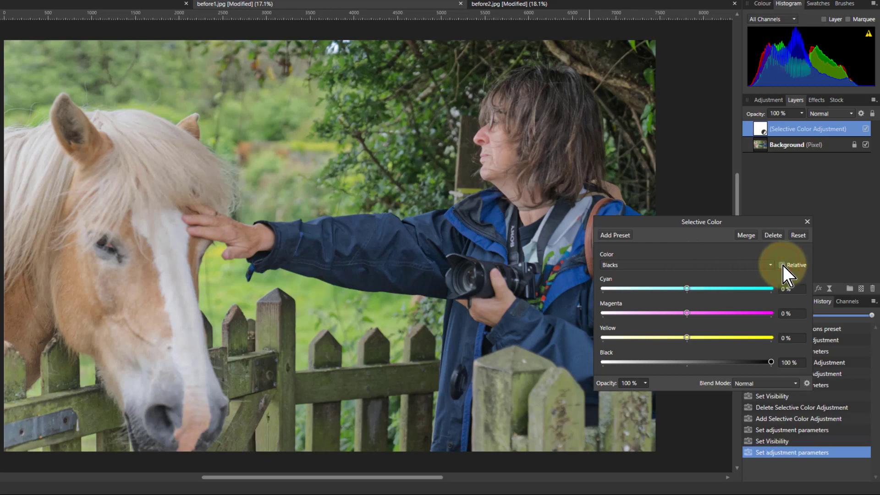
click(674, 268)
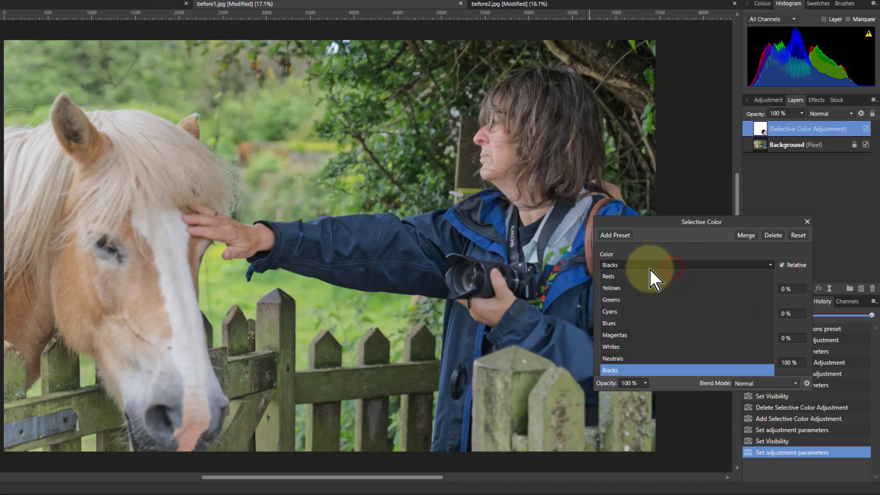
- Brighten the Whites range by setting its Black to -70%
click(637, 349)
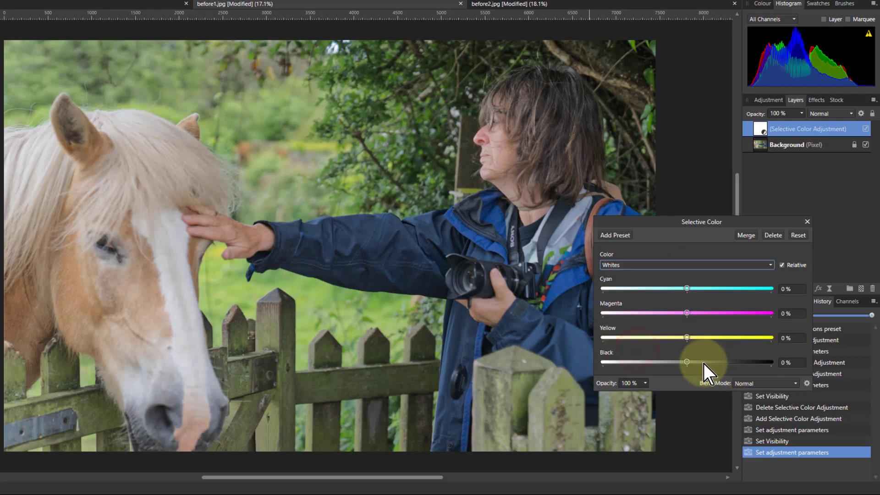
drag(688, 362, 638, 364)
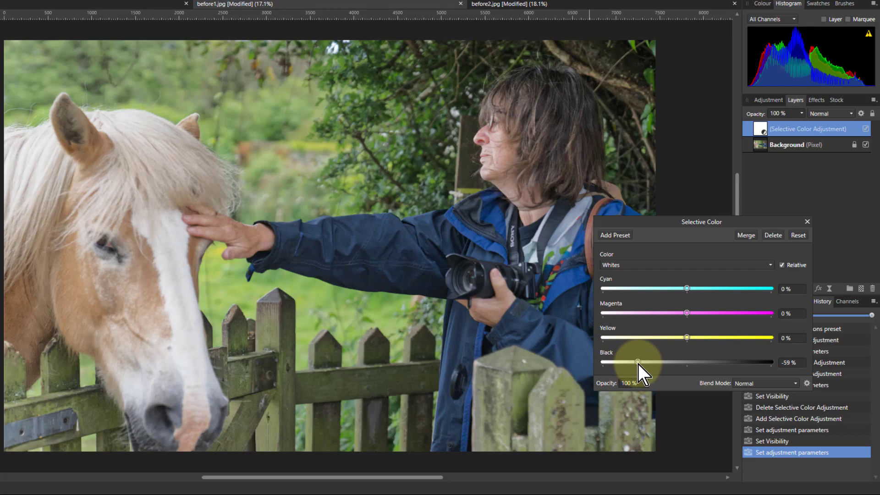
mouse_move(629, 364)
mouse_down()
mouse_move(620, 364)
mouse_move(629, 364)
mouse_up()
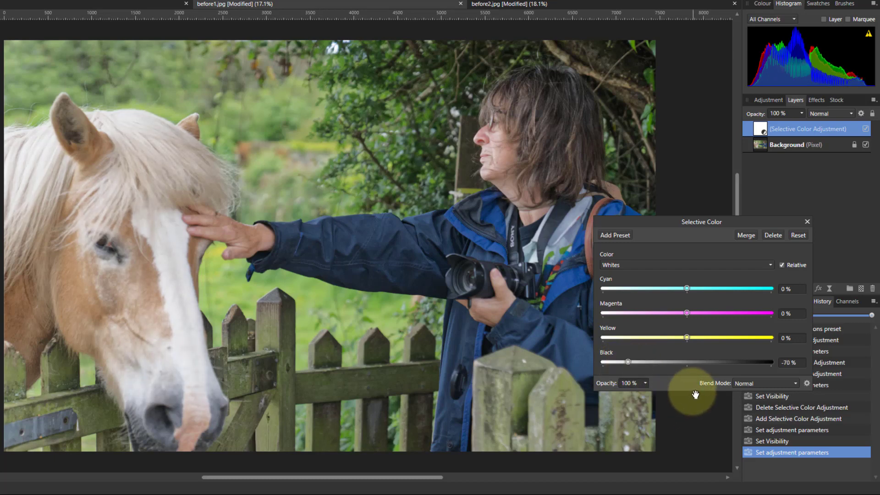
- Set the Neutrals range's Black to 17%, then hide and show the layer to compare
click(688, 262)
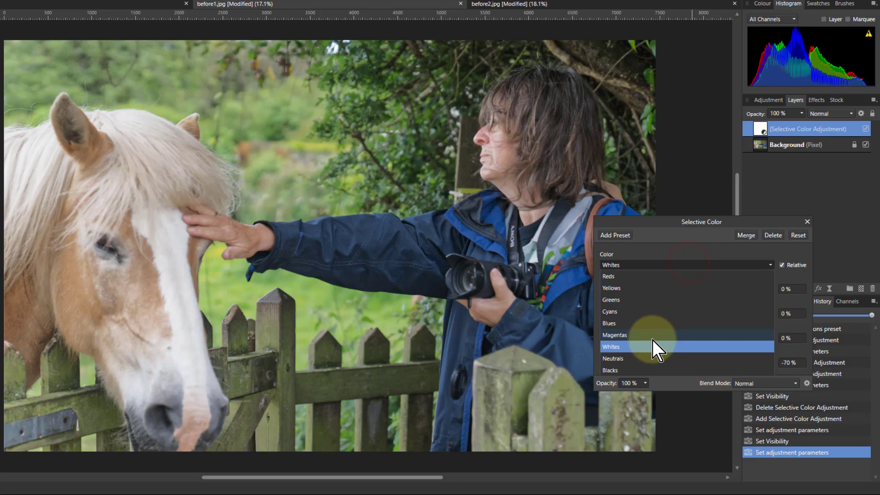
click(649, 360)
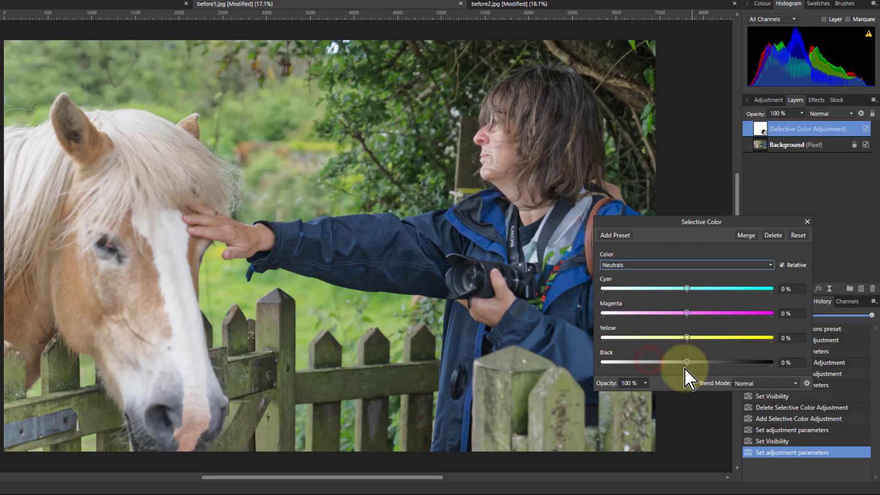
drag(688, 362, 611, 366)
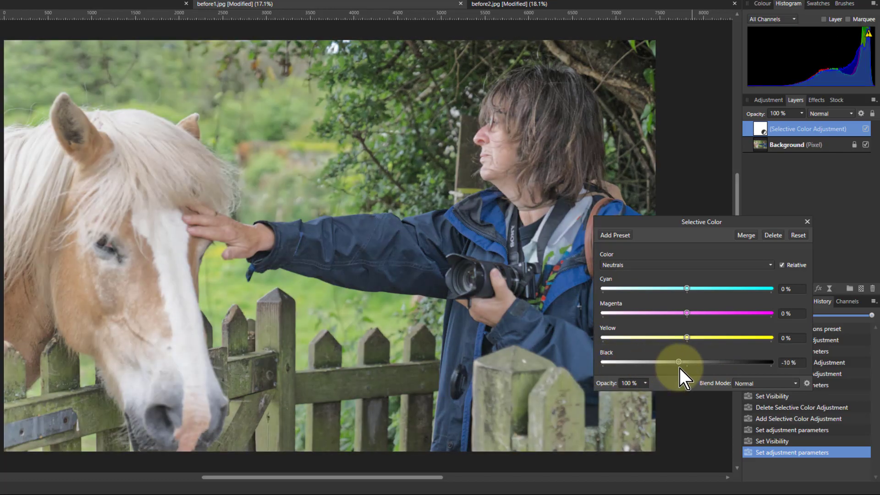
drag(679, 367, 703, 367)
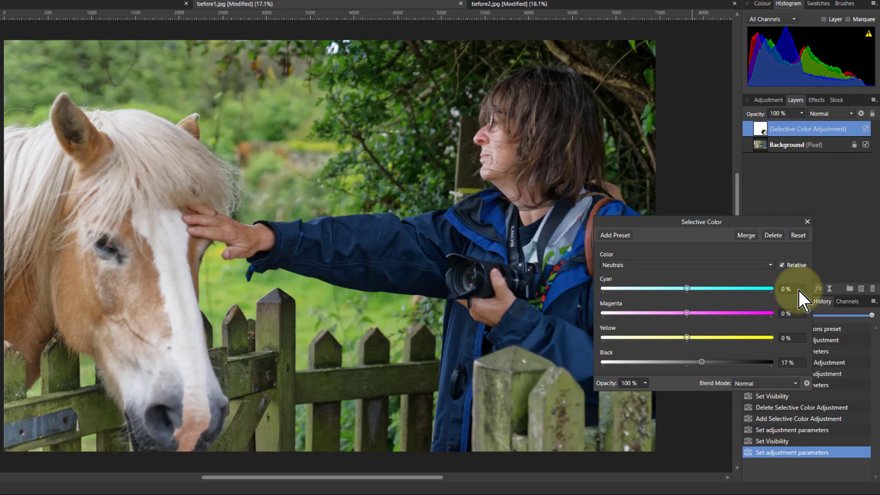
click(866, 128)
click(865, 128)
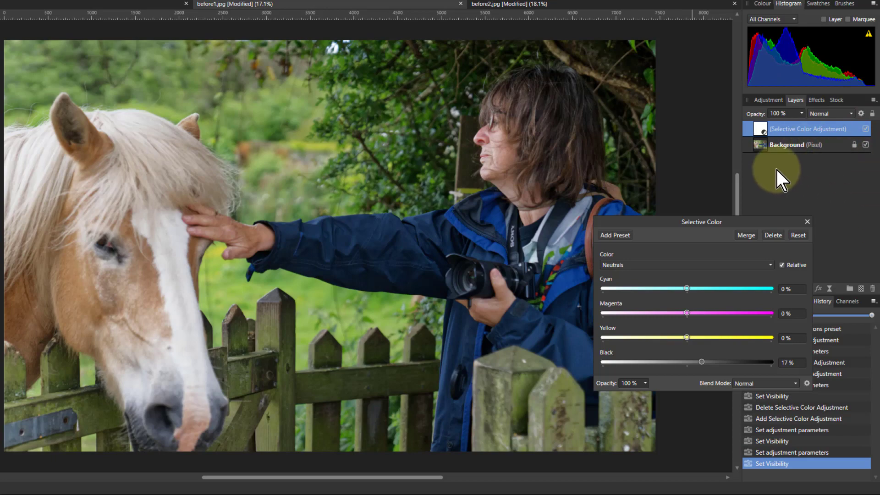
- On before2.jpg, add a Selective Colour adjustment with the Blacks range's Black at -10%
click(527, 4)
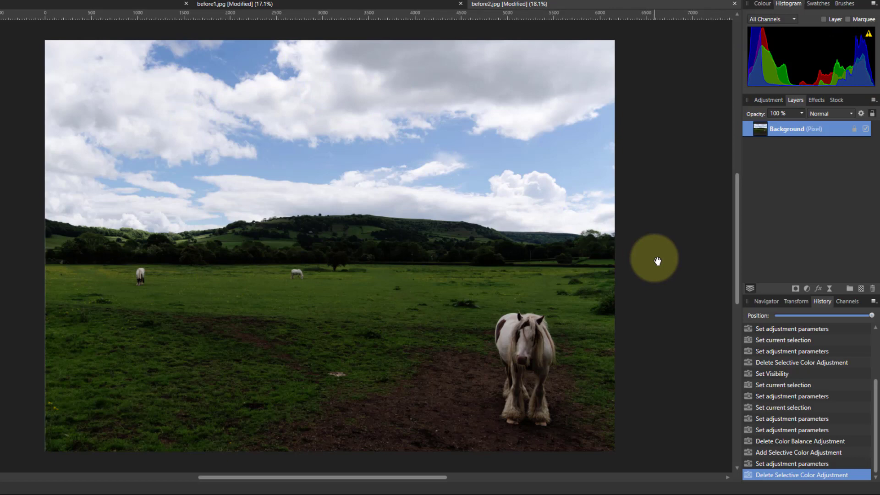
click(807, 289)
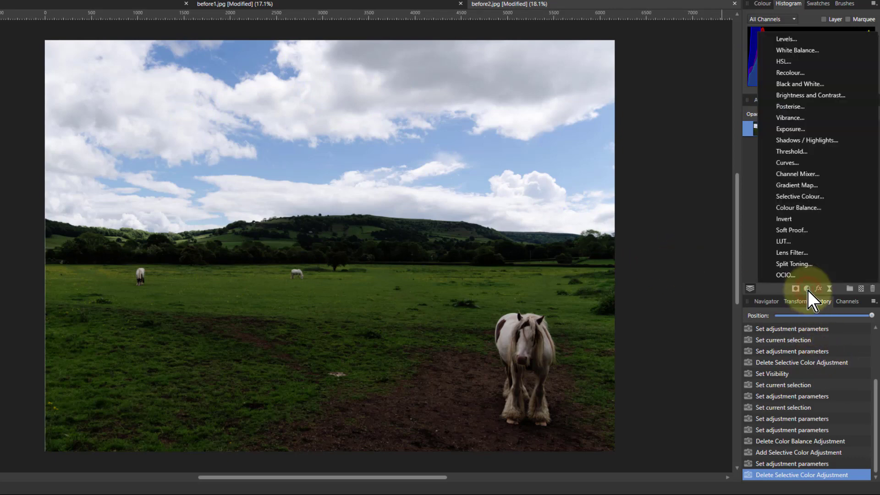
click(796, 196)
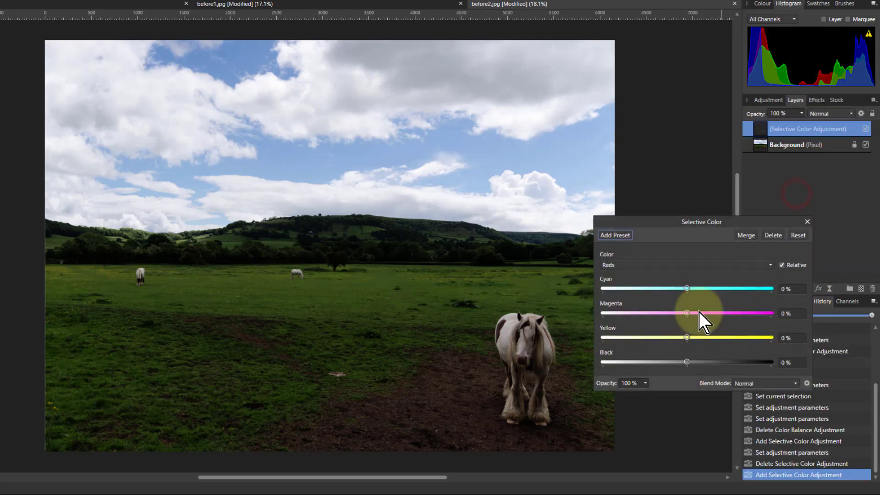
click(675, 268)
click(670, 374)
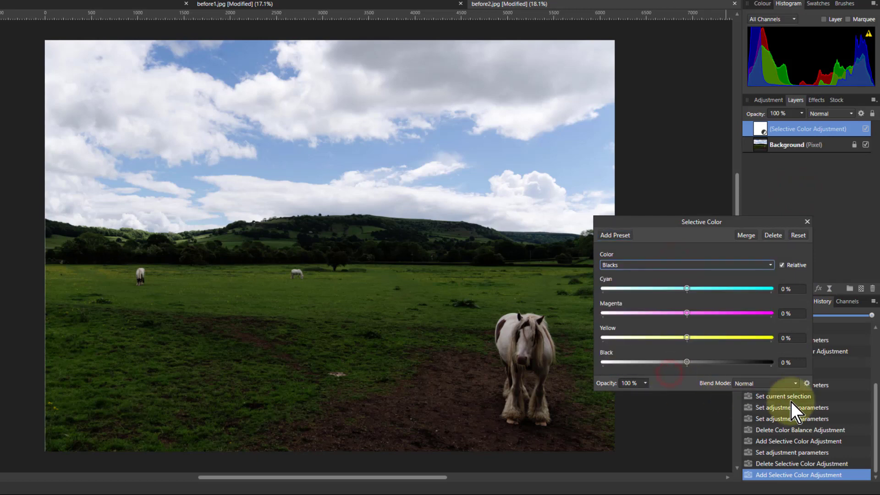
mouse_move(687, 362)
mouse_down()
mouse_move(713, 364)
mouse_move(664, 368)
mouse_move(679, 372)
mouse_up()
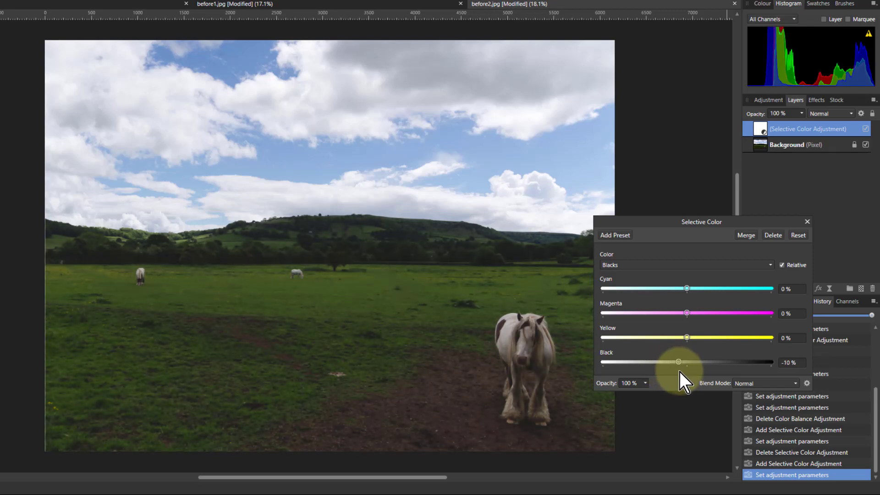
- Turn off Relative, return Black to 0%, and reduce cyan, magenta and yellow in the shadows
click(783, 266)
mouse_move(680, 361)
mouse_down()
mouse_move(689, 363)
mouse_move(667, 364)
mouse_move(687, 370)
mouse_up()
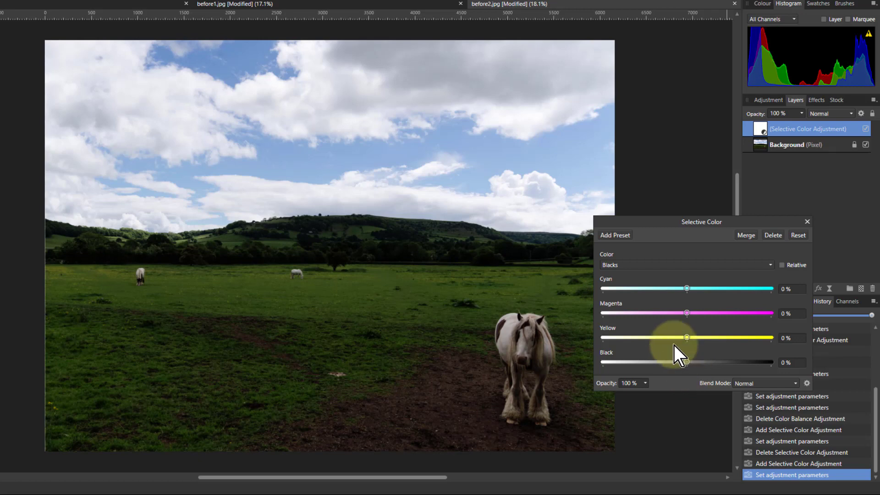
click(645, 288)
click(646, 314)
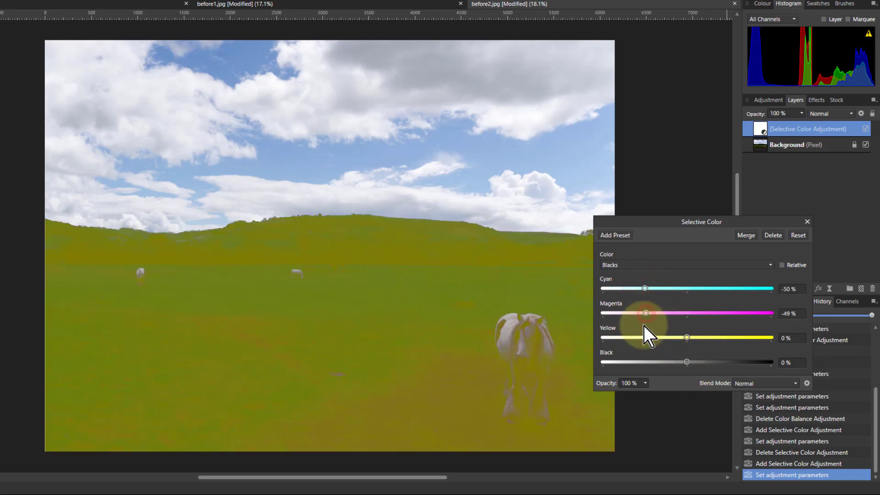
click(645, 337)
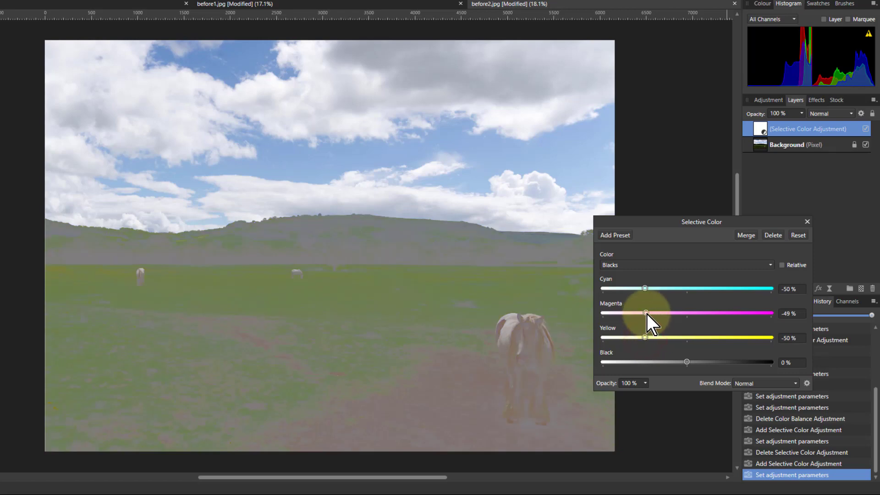
- Ease the shadow reductions to Cyan -9%, Magenta -10% and Yellow -13%
click(679, 288)
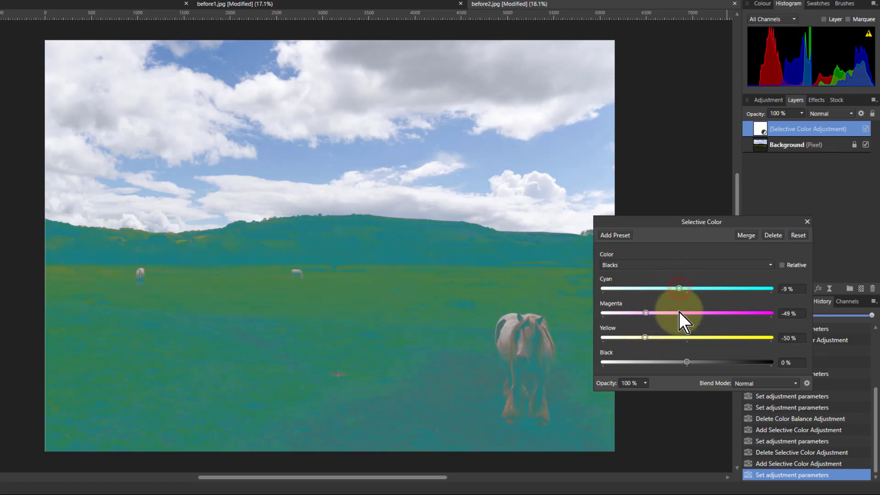
click(678, 313)
click(677, 338)
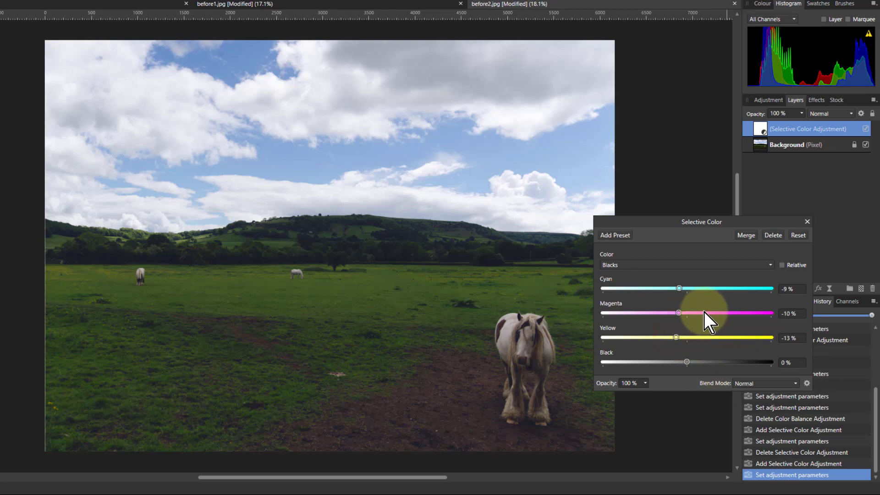
click(694, 266)
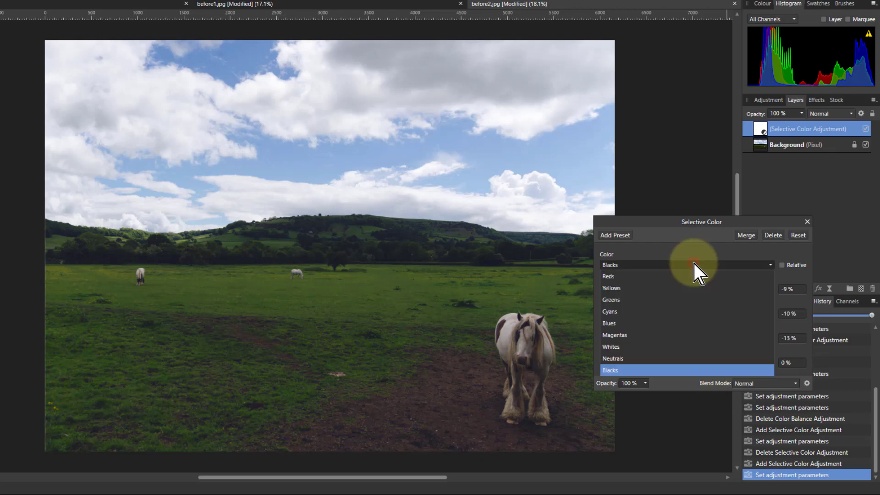
- Set the landscape's Whites Black to -5% and return to the before1.jpg photo
click(671, 350)
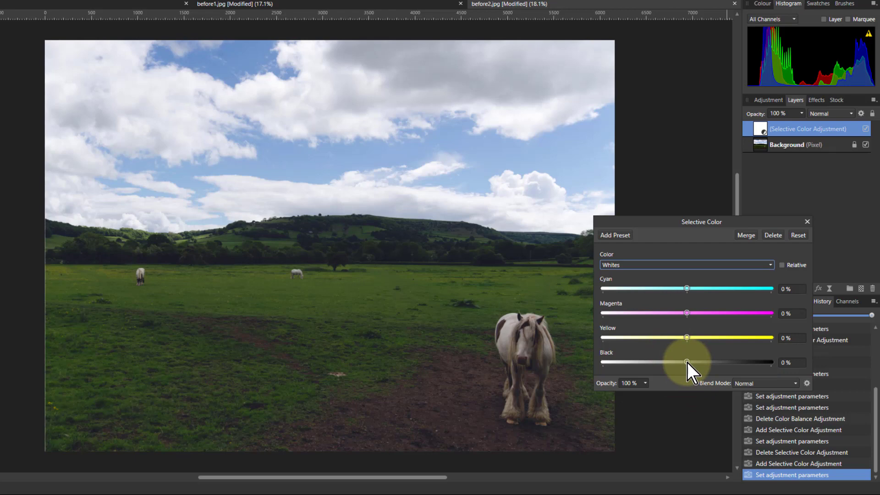
mouse_move(686, 362)
mouse_down()
mouse_move(722, 361)
mouse_move(685, 365)
mouse_up()
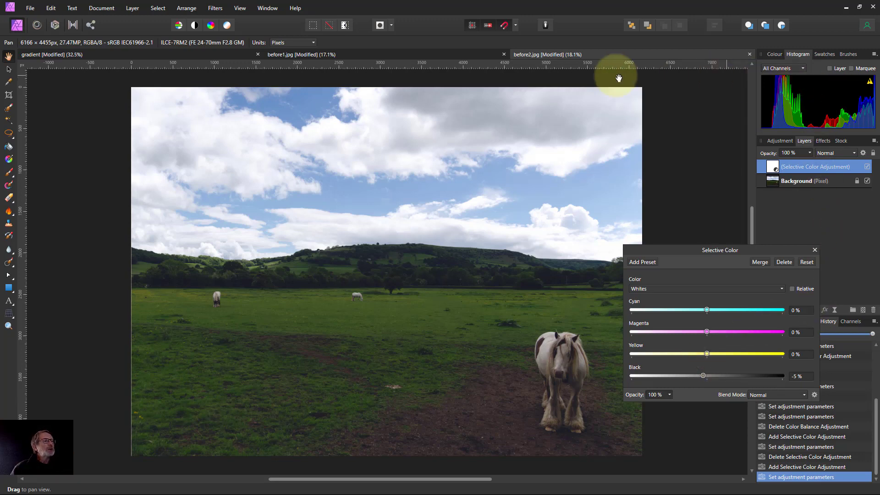
click(482, 55)
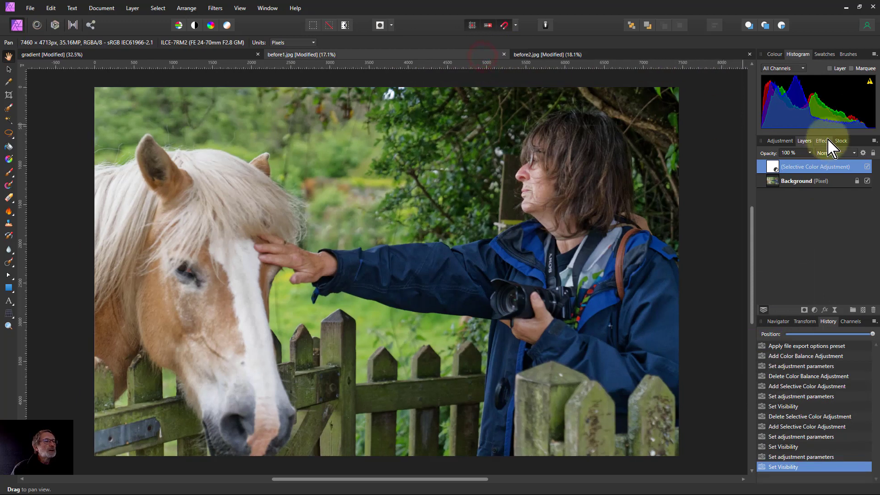